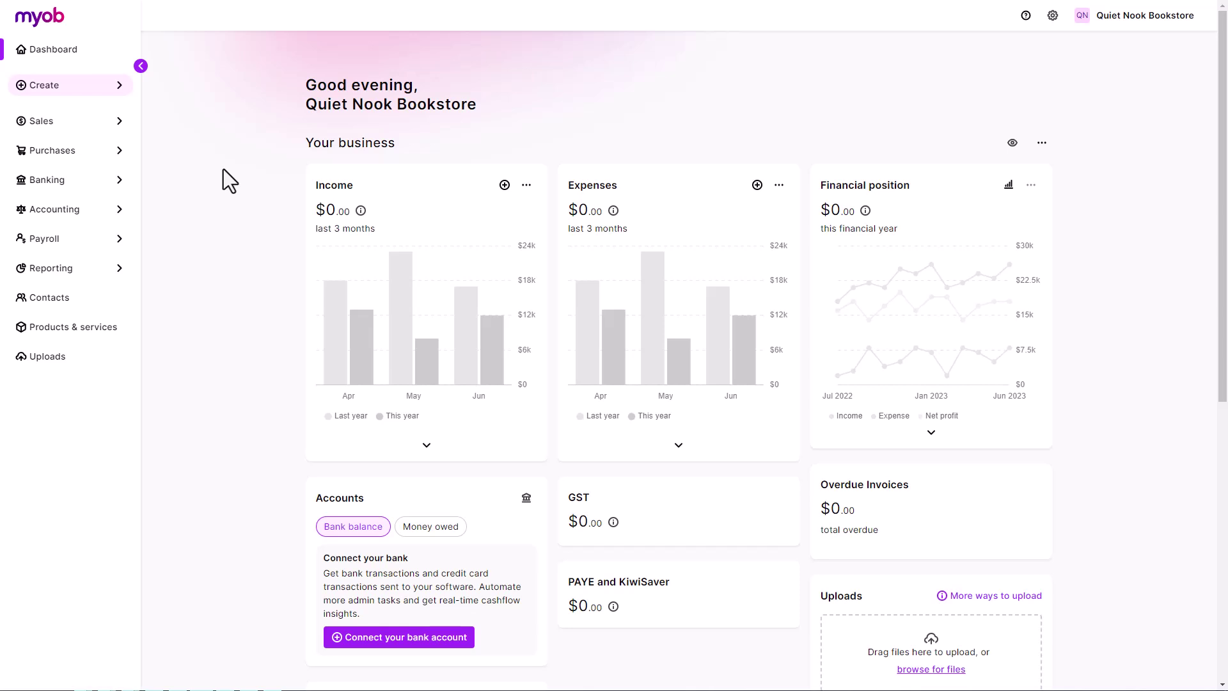
# - Open the standard pay details of the second employee in the payroll employee list
pyautogui.click(87, 244)
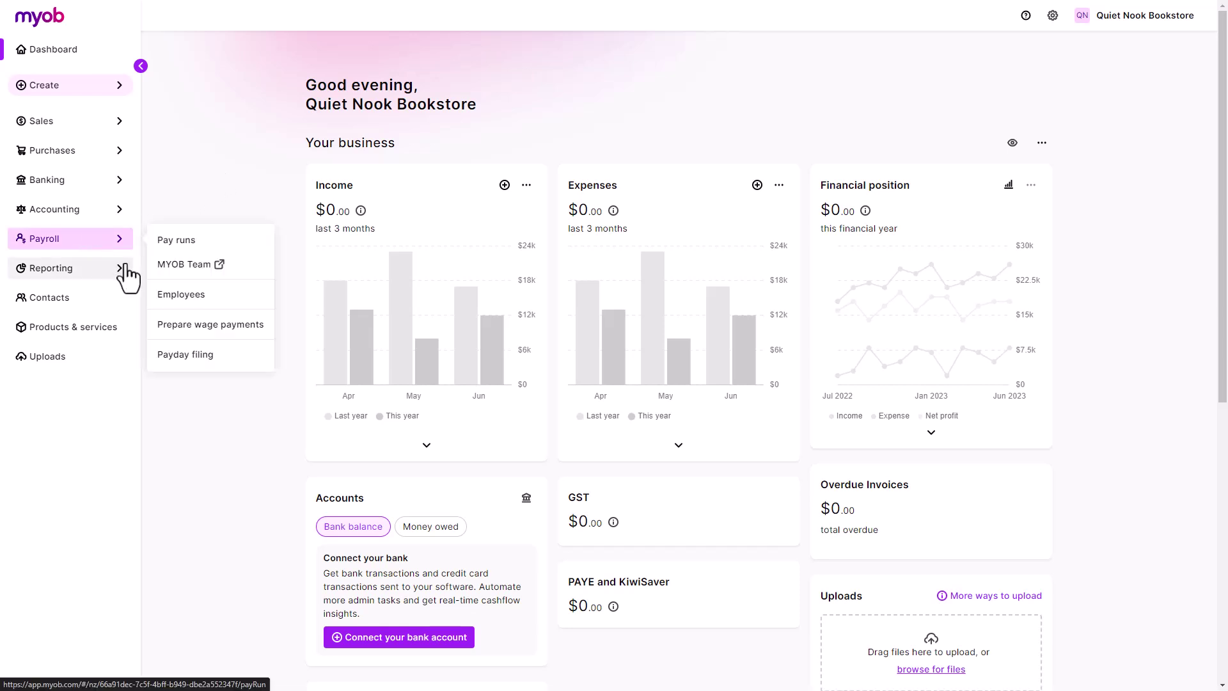
pyautogui.click(181, 295)
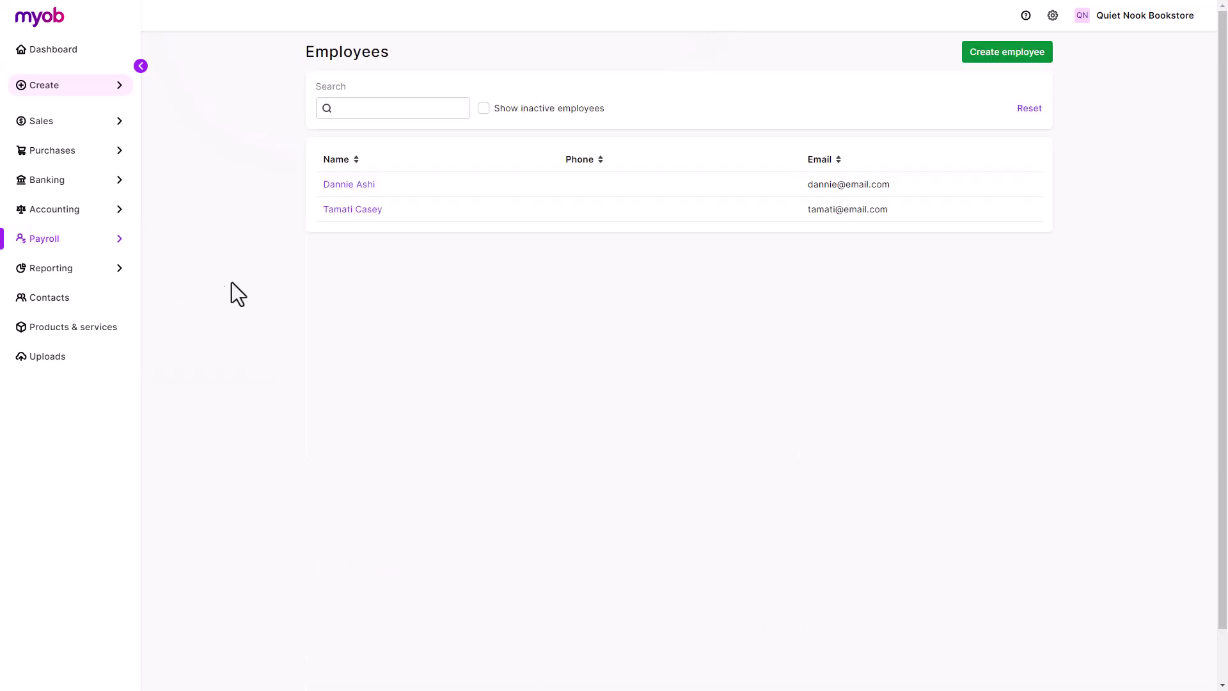
pyautogui.click(351, 213)
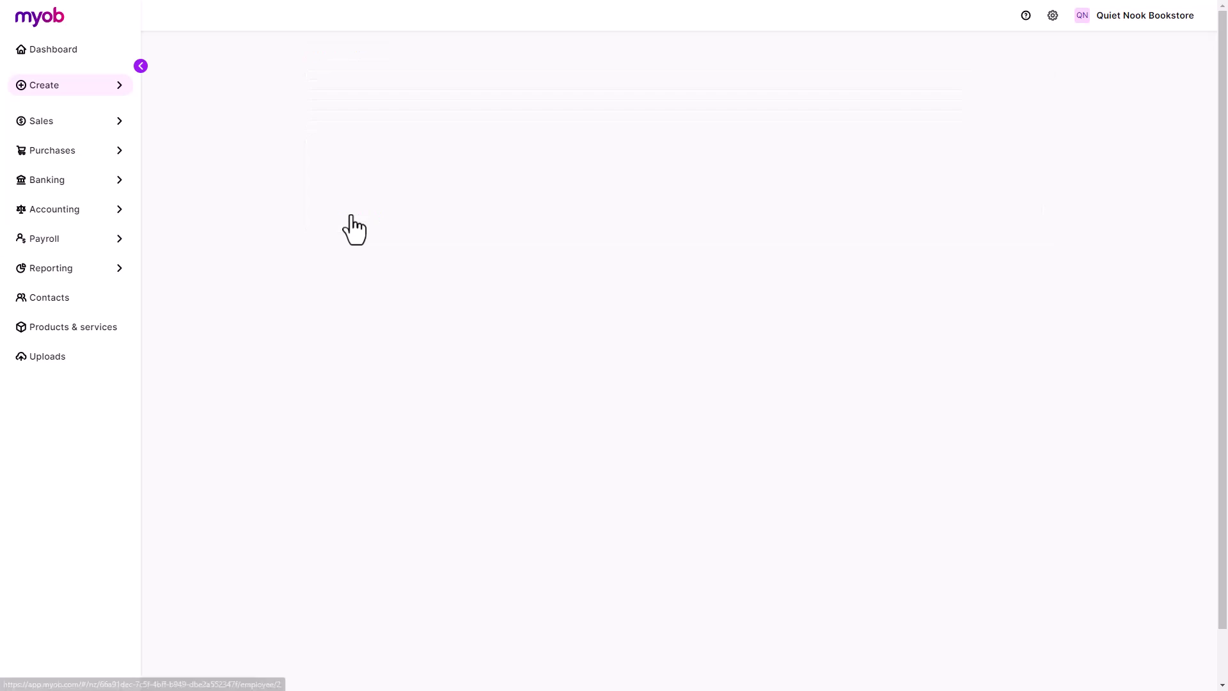
pyautogui.click(451, 80)
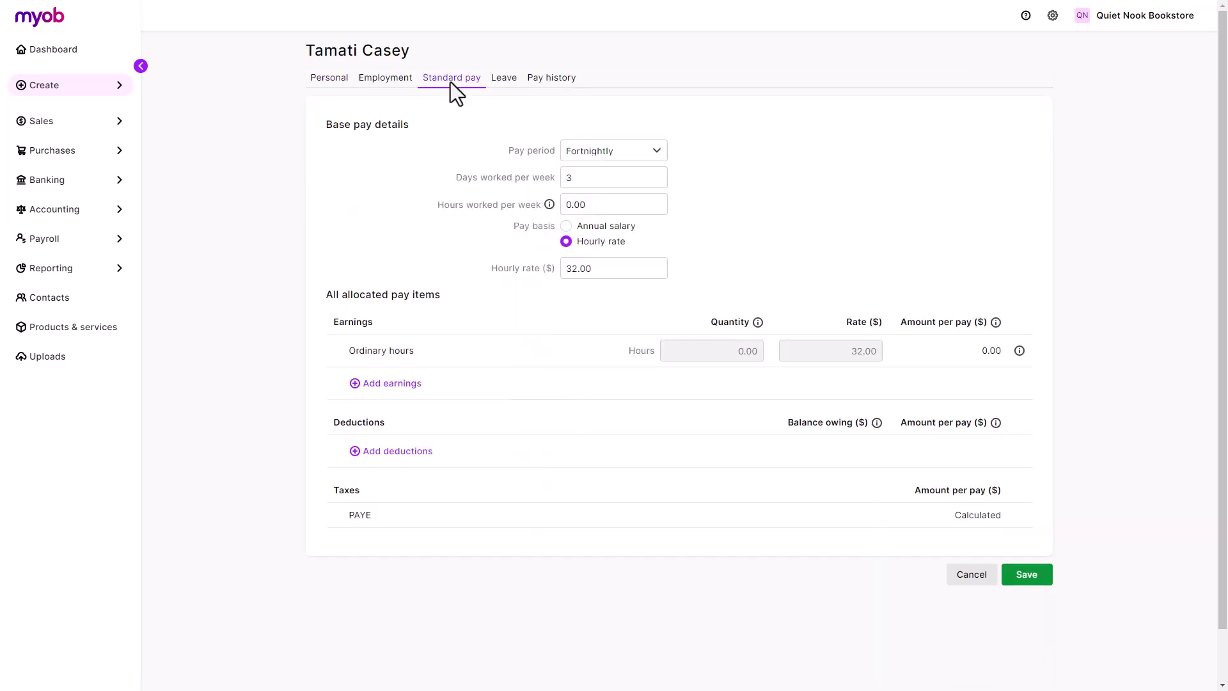
# - Start a new earnings pay item named "Overtime x1.5", shown as "Weekend rate" on the pay slip, with type Salary and wages
pyautogui.click(409, 383)
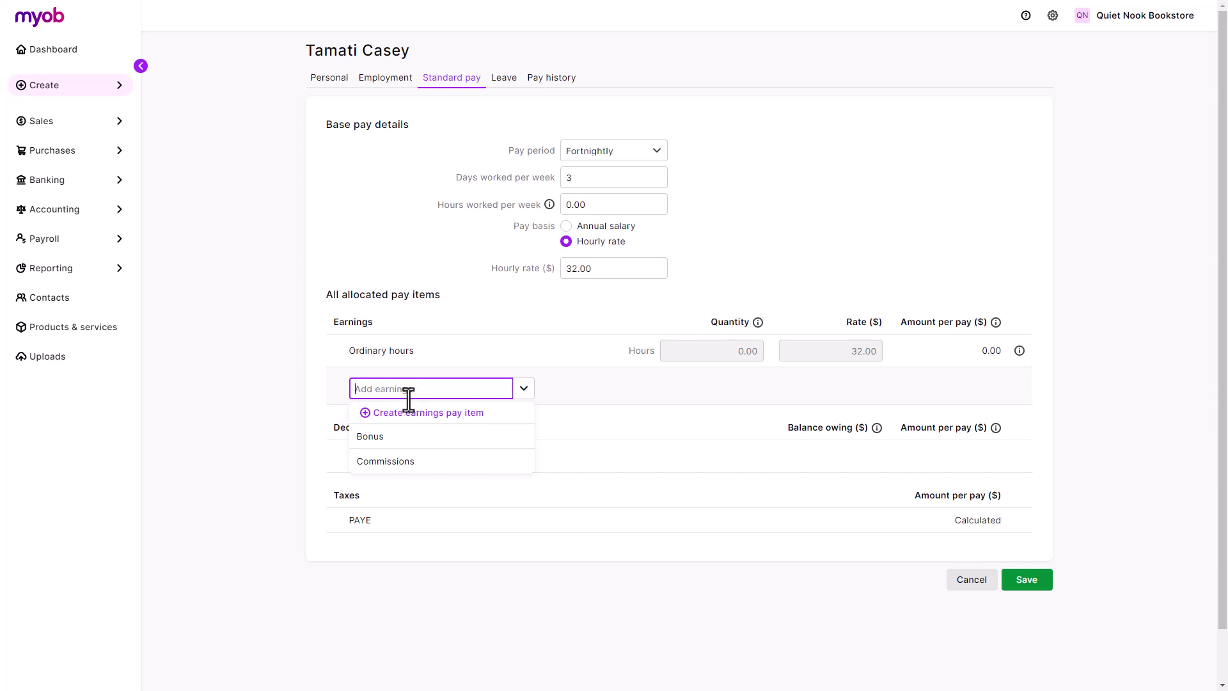
pyautogui.click(412, 413)
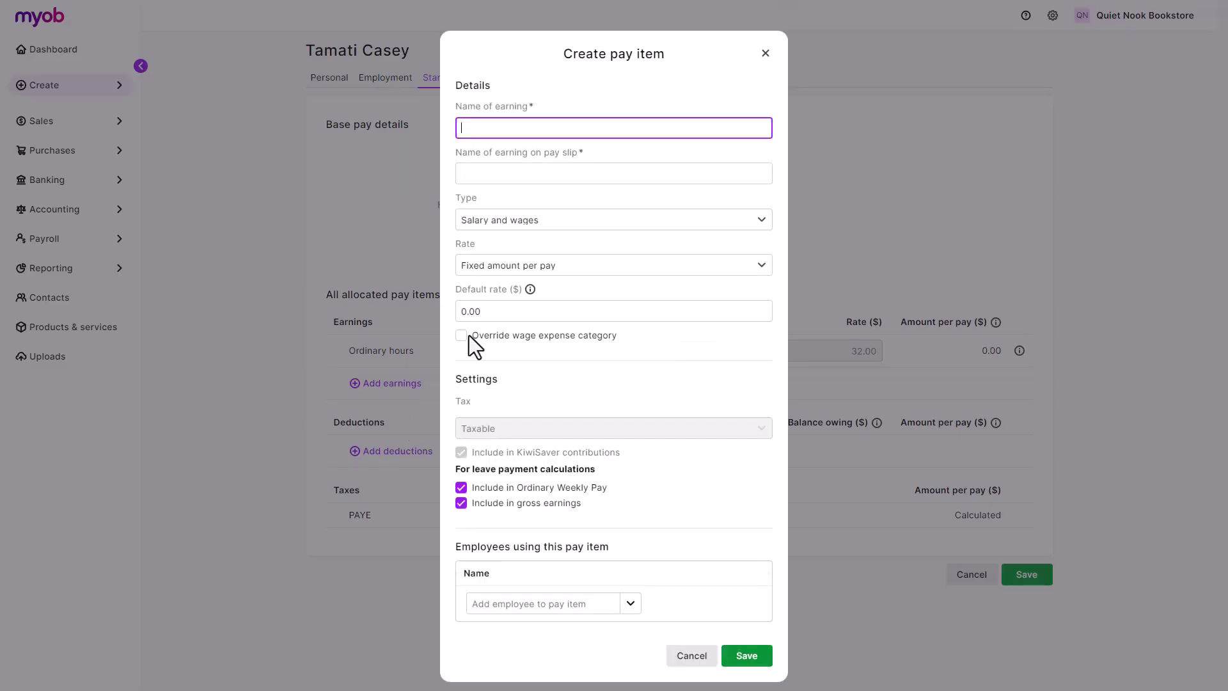
pyautogui.write('Overtime x1.5')
pyautogui.click(614, 173)
pyautogui.write('Weekend rate')
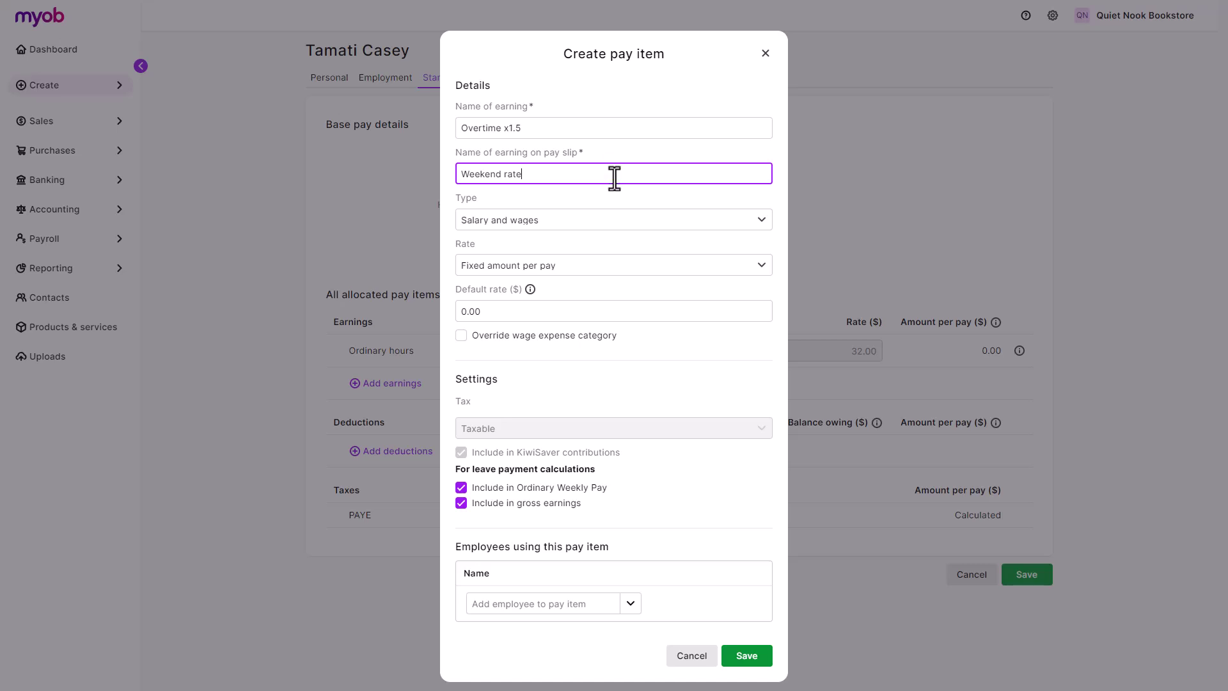
pyautogui.click(619, 224)
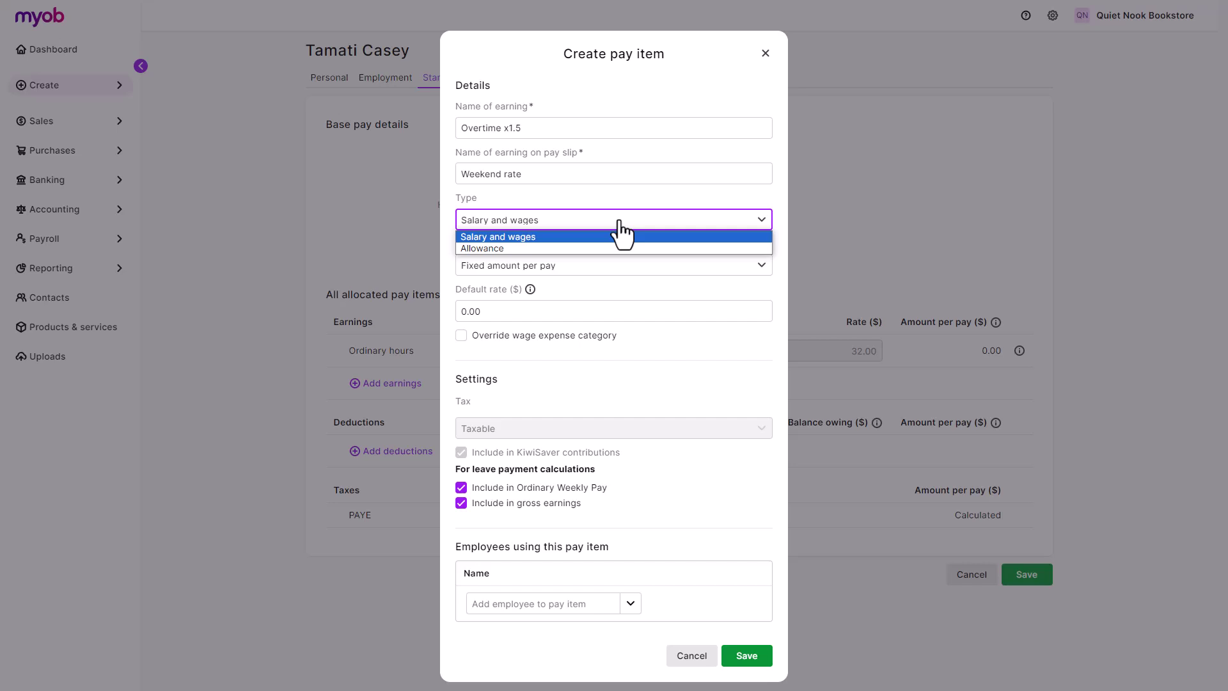
pyautogui.click(619, 237)
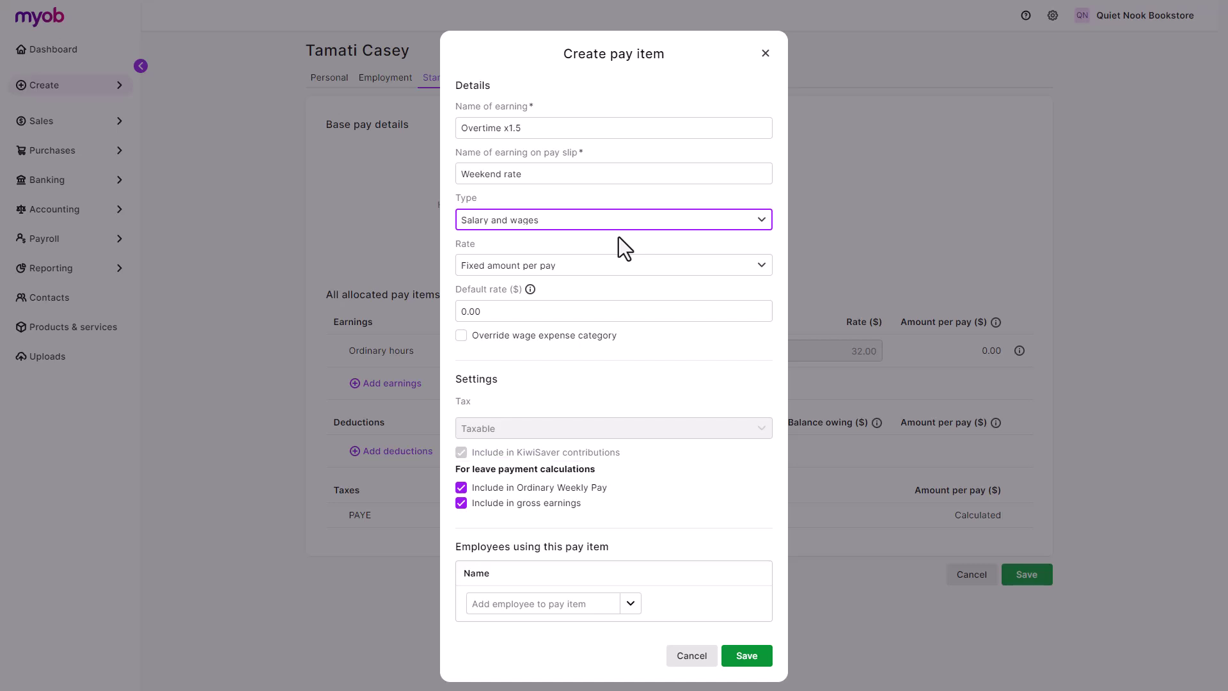
# - Set the overtime item's rate to Multiplier of base hourly rate, multiplied by 1.5
pyautogui.click(618, 268)
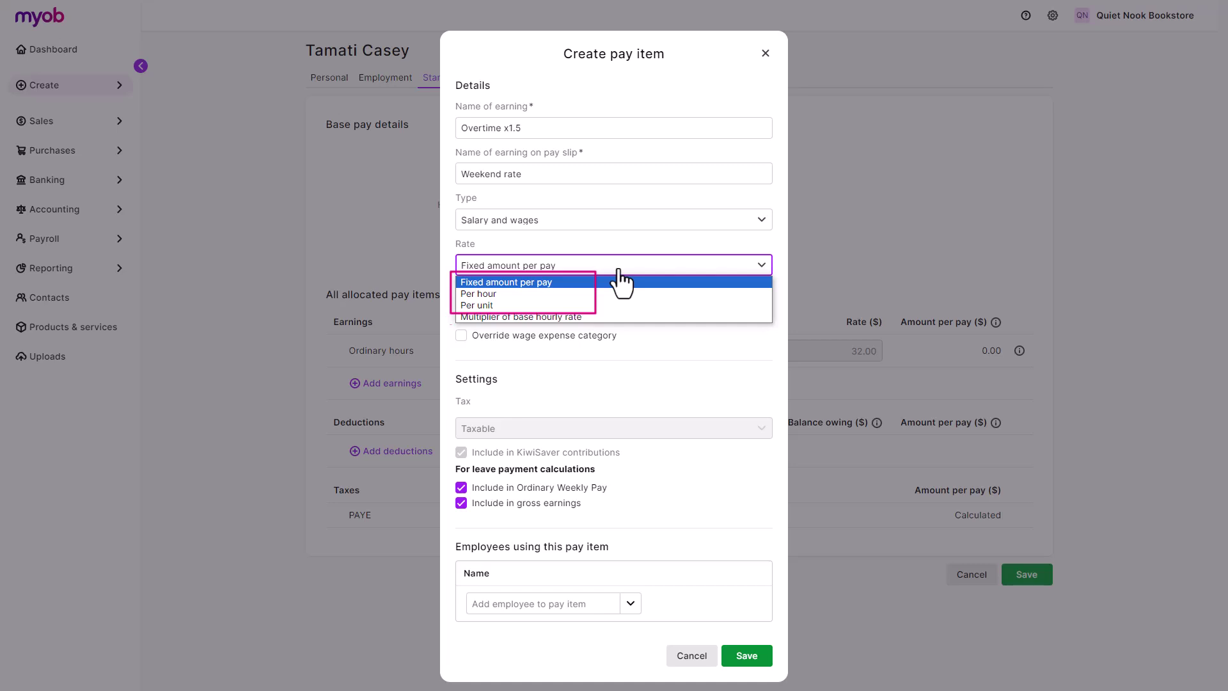
pyautogui.click(612, 292)
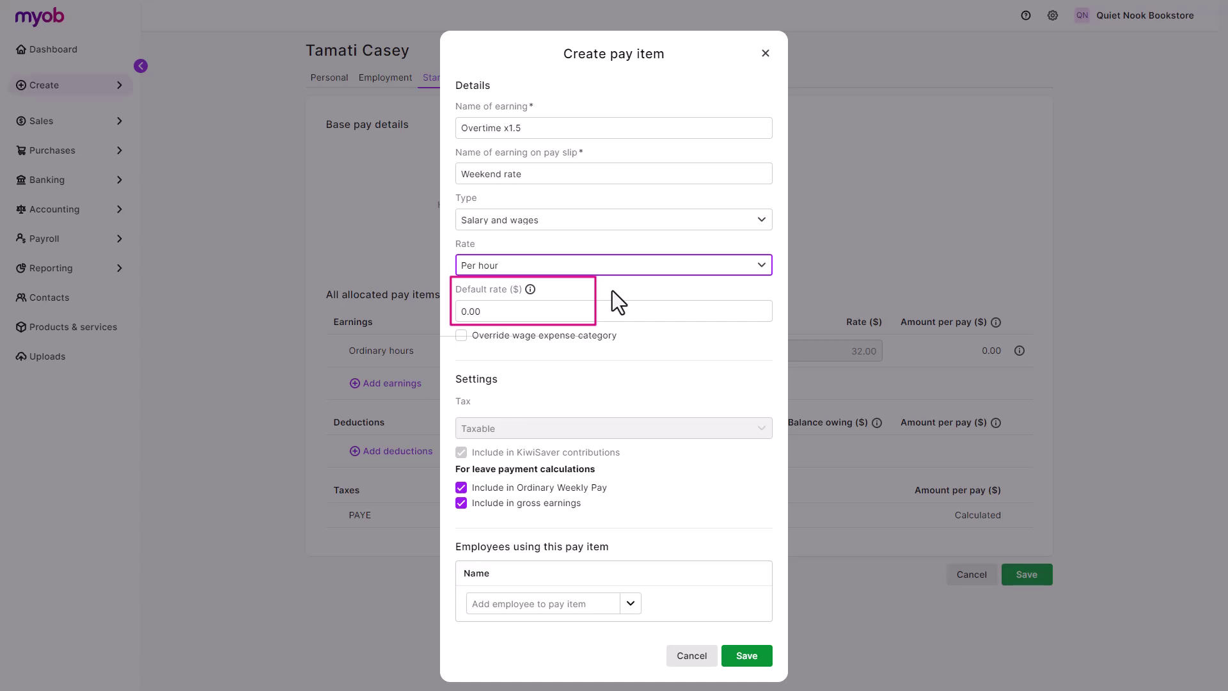
pyautogui.click(619, 270)
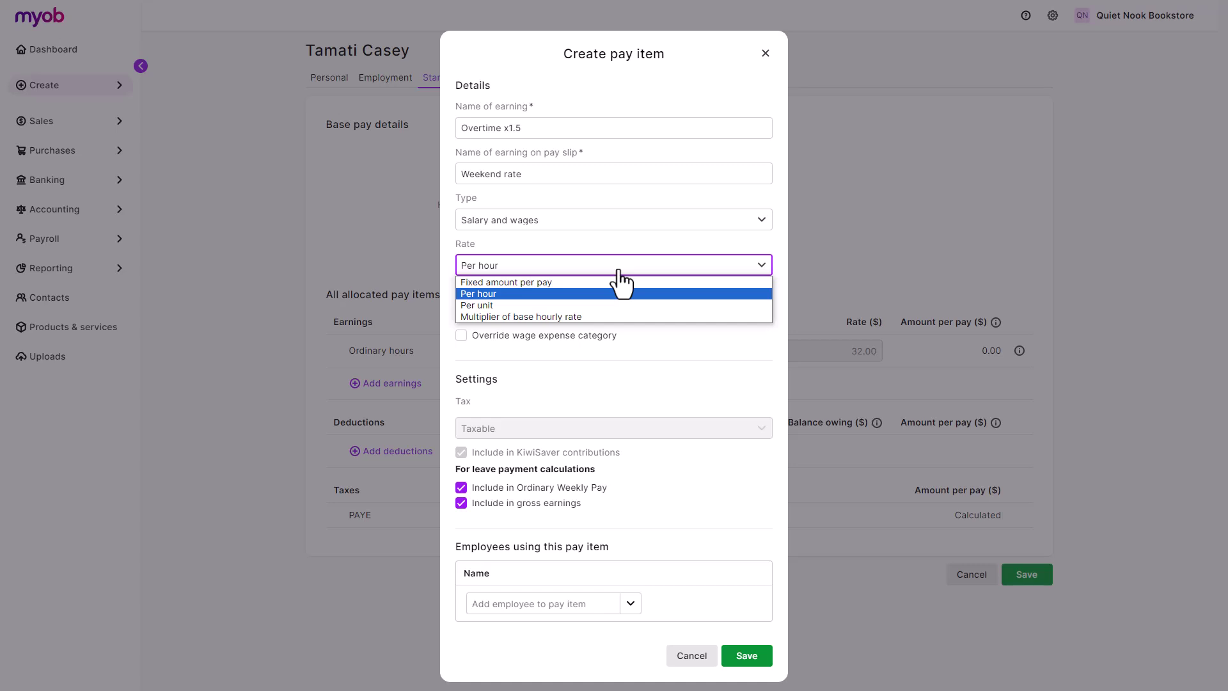
pyautogui.click(617, 317)
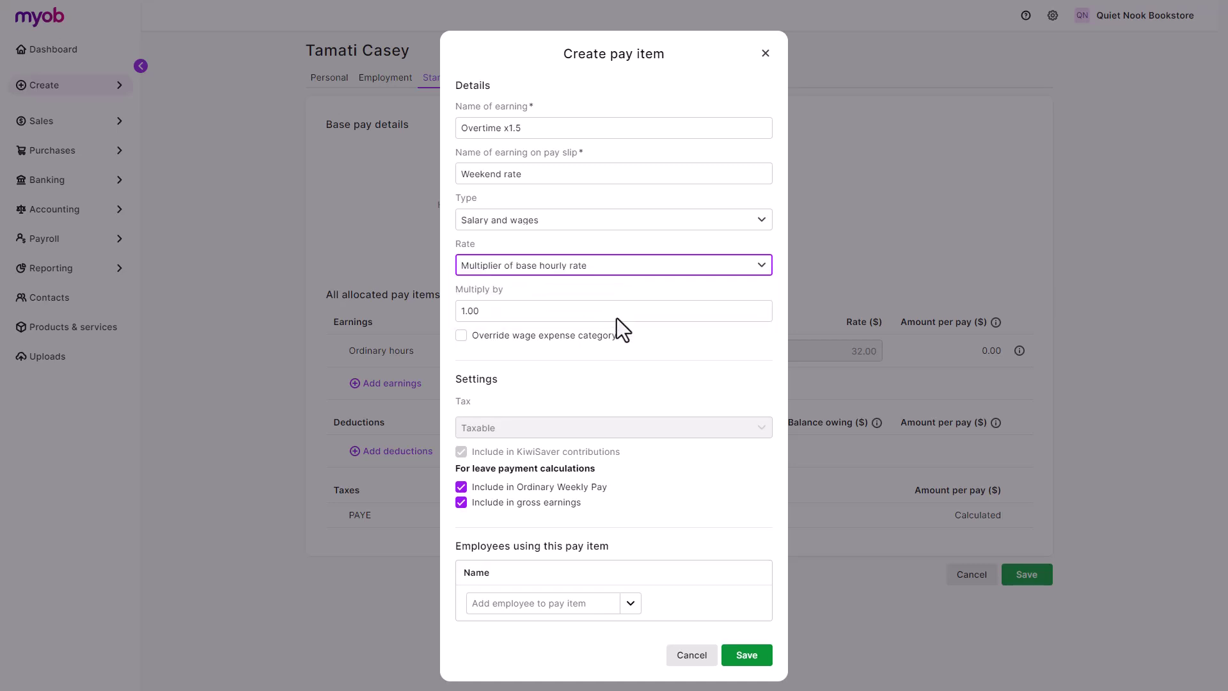
pyautogui.click(616, 310)
pyautogui.write('1.5')
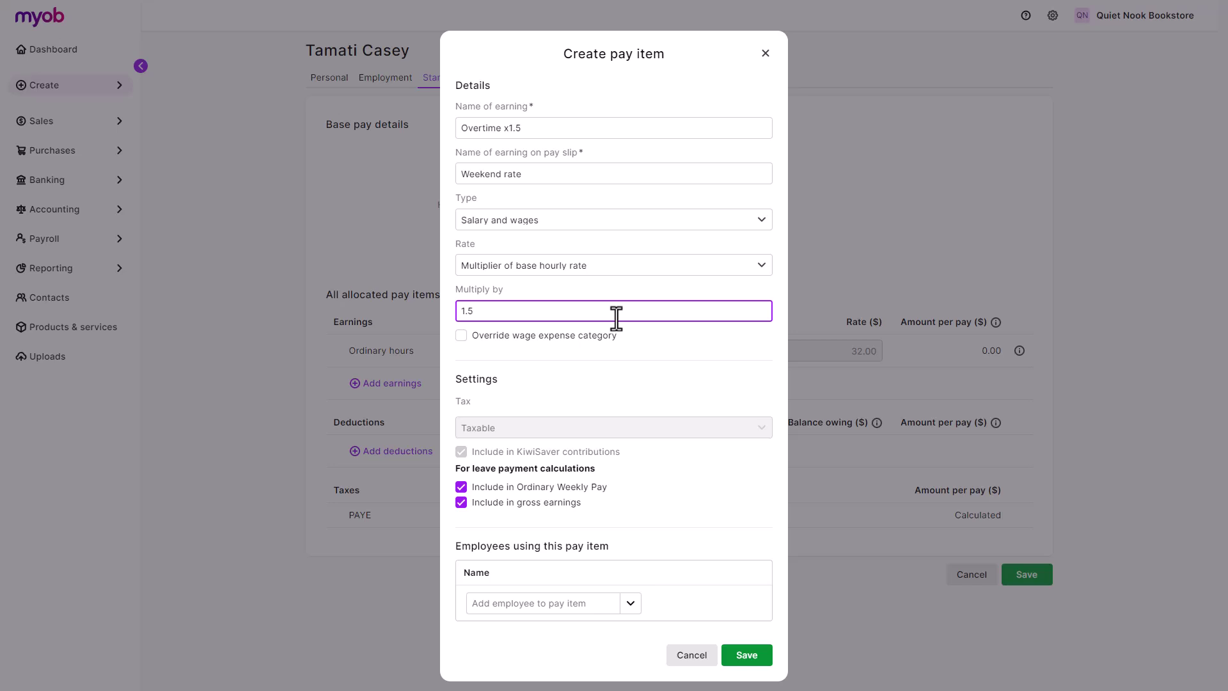
pyautogui.click(627, 328)
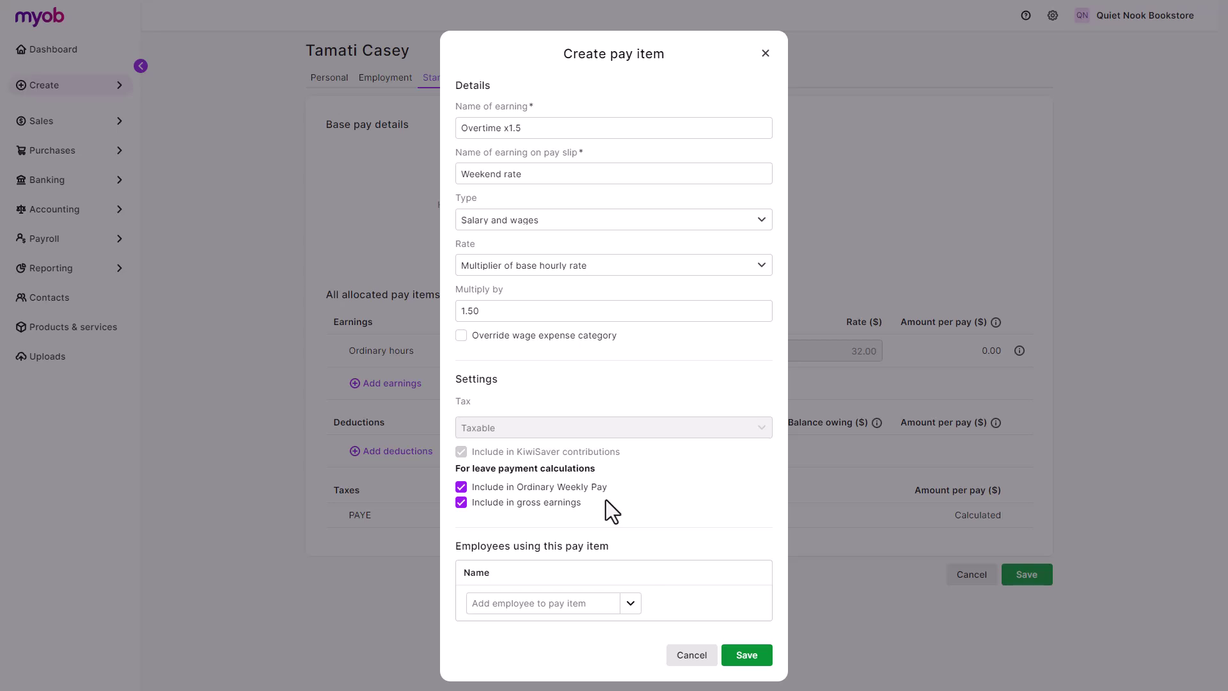
# - Assign the employee whose record is open to the overtime pay item and save it
pyautogui.click(630, 604)
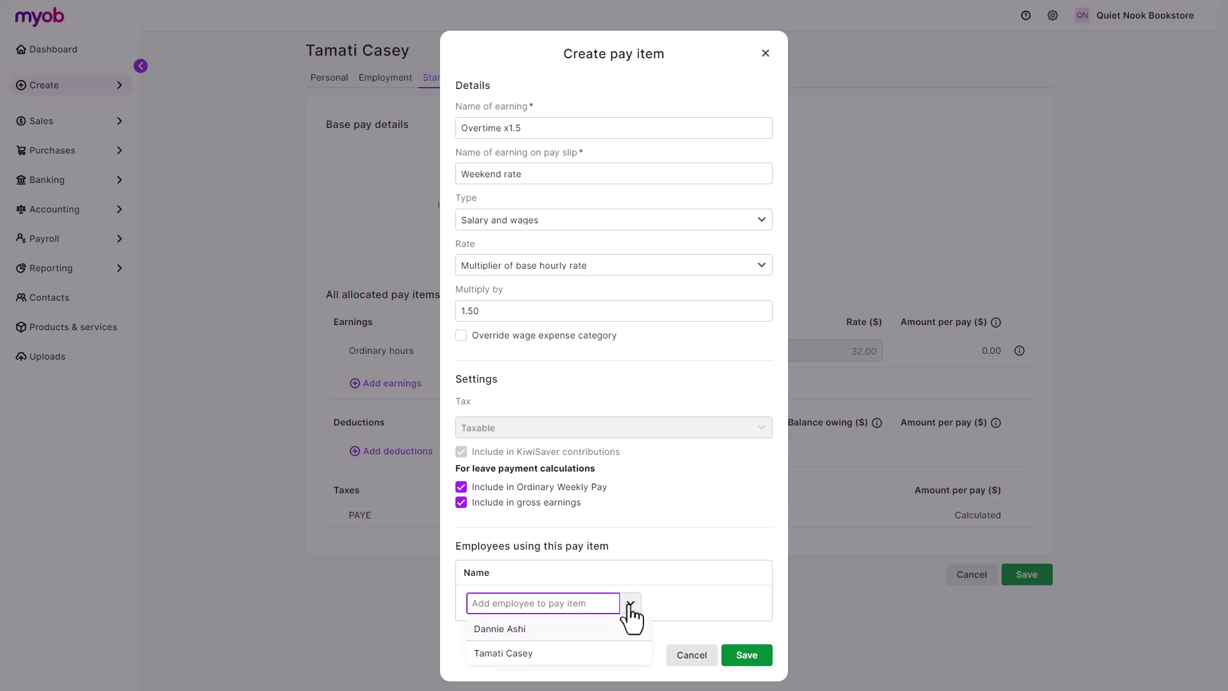
pyautogui.click(604, 658)
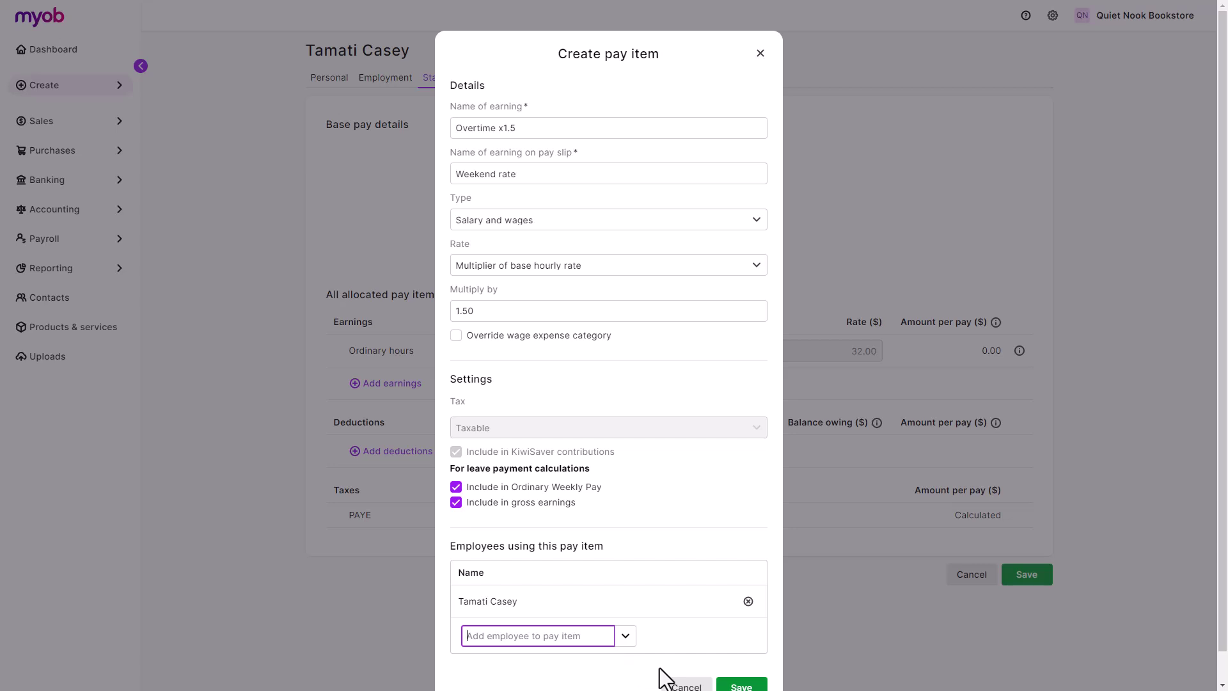
pyautogui.click(734, 687)
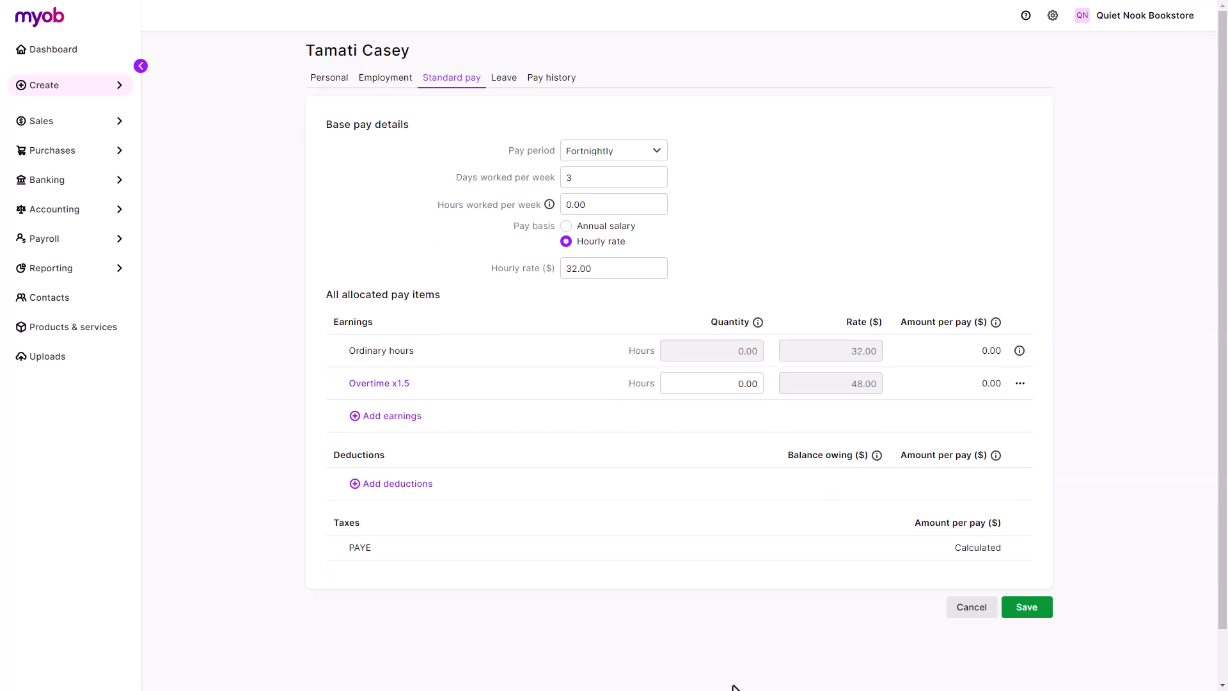
# - Start another earnings pay item named "Uniform", with "Uniform" as its pay slip name and Allowance as its type
pyautogui.click(413, 417)
pyautogui.click(422, 446)
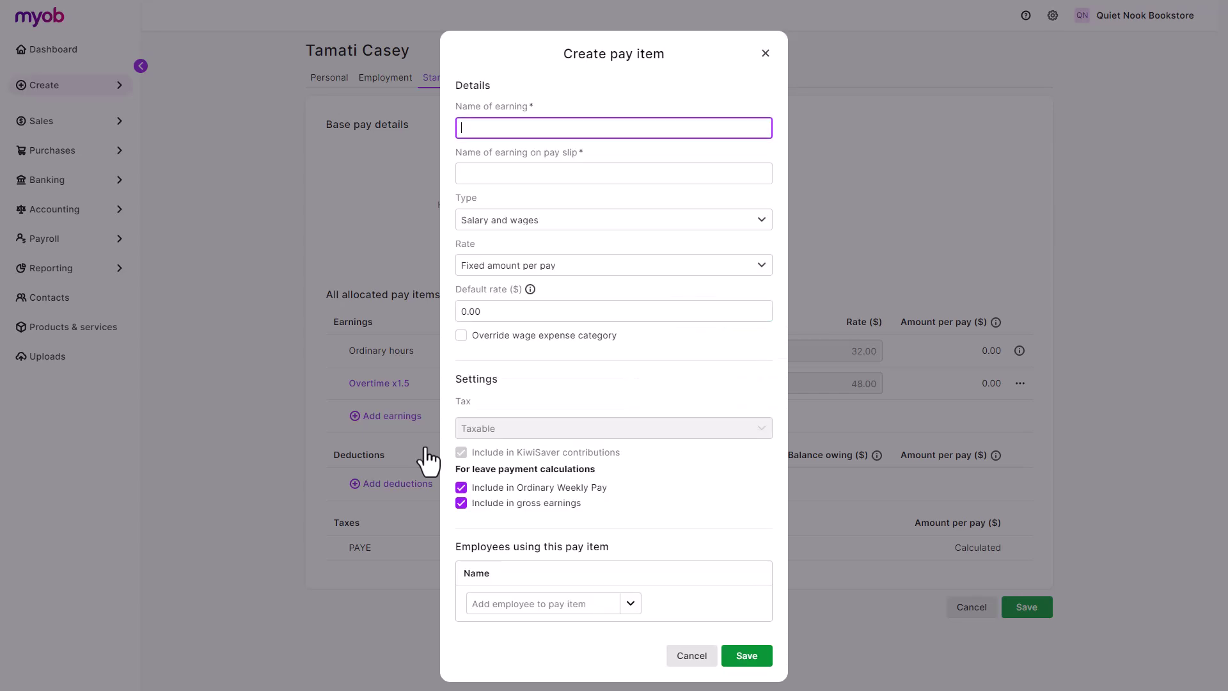
pyautogui.write('Uniform')
pyautogui.click(640, 173)
pyautogui.write('Uniform')
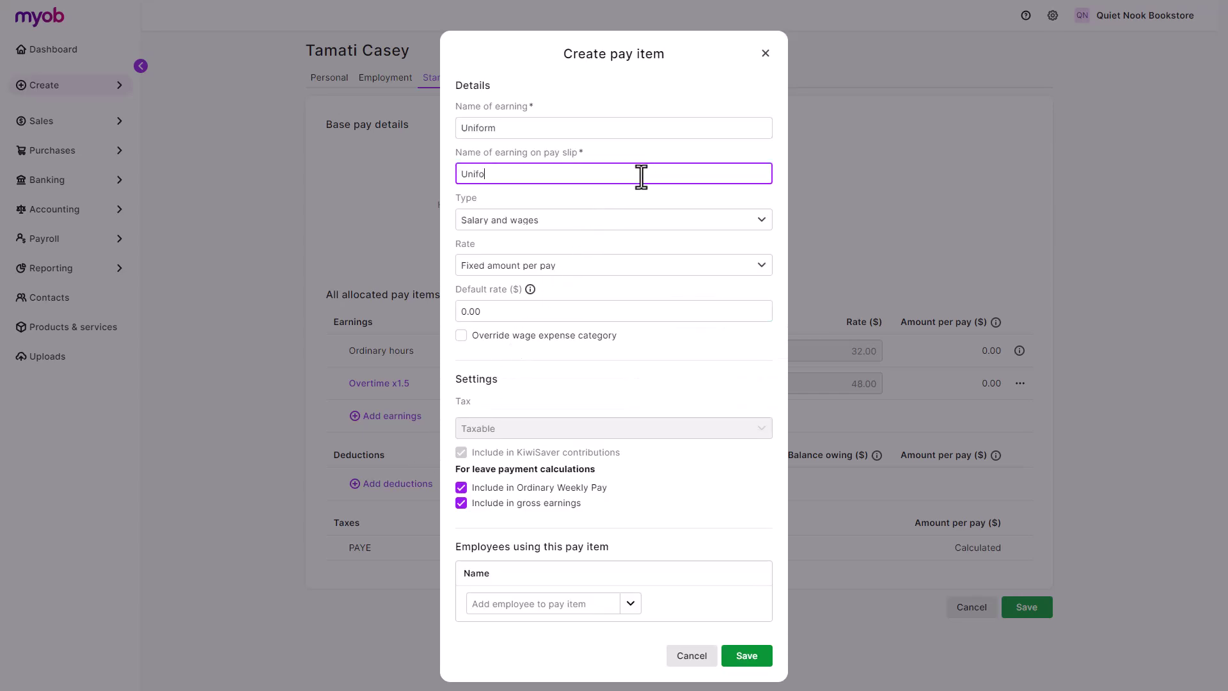
pyautogui.click(647, 223)
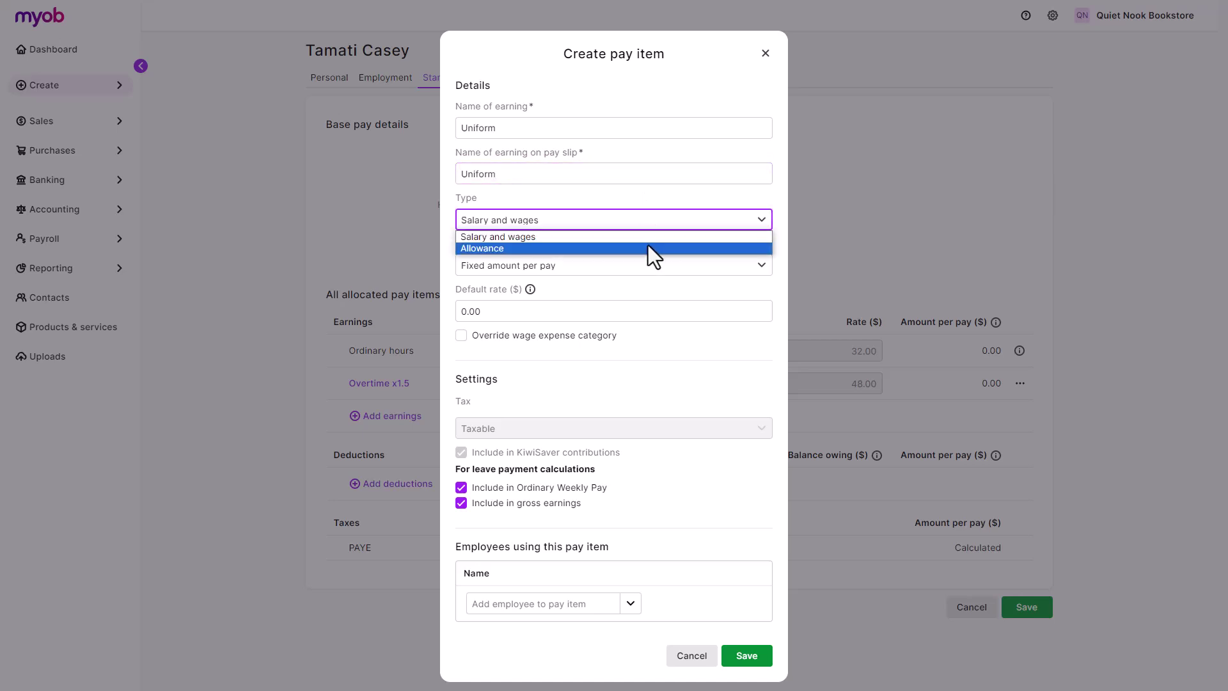
pyautogui.click(647, 247)
# - Set the Uniform allowance to a fixed amount per pay with a default rate of $150
pyautogui.click(646, 266)
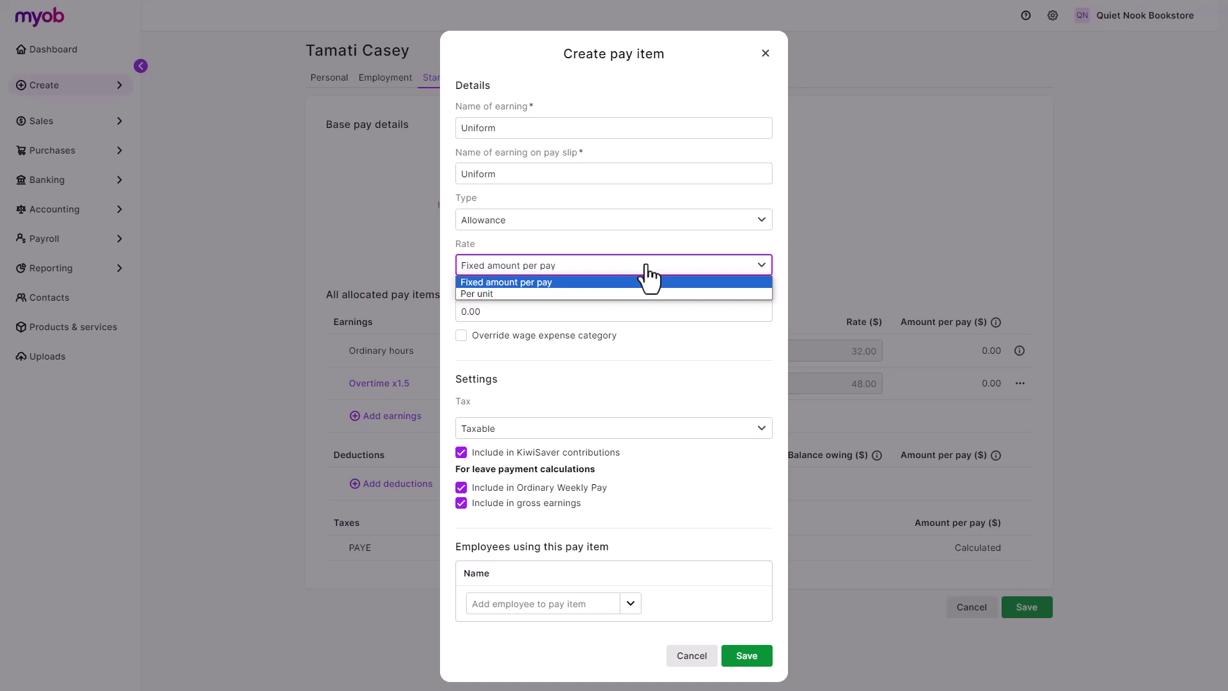
pyautogui.click(643, 281)
pyautogui.click(639, 311)
pyautogui.hotkey('ctrl', 'a')
pyautogui.write('150')
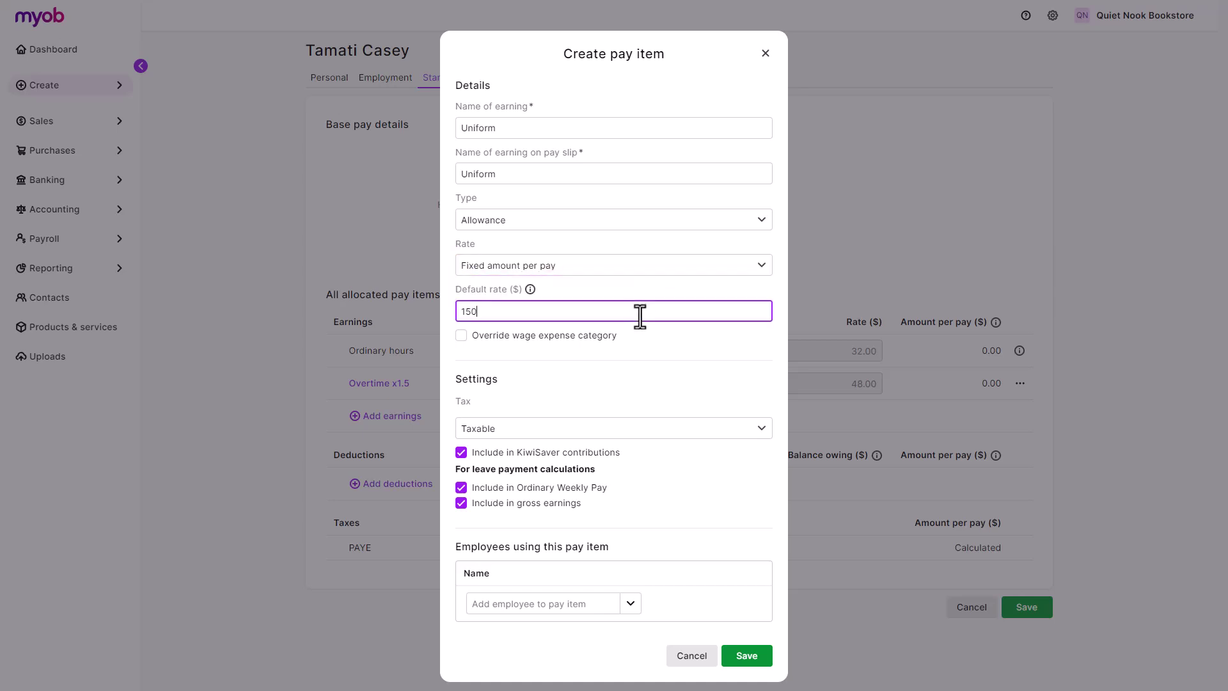
pyautogui.click(642, 338)
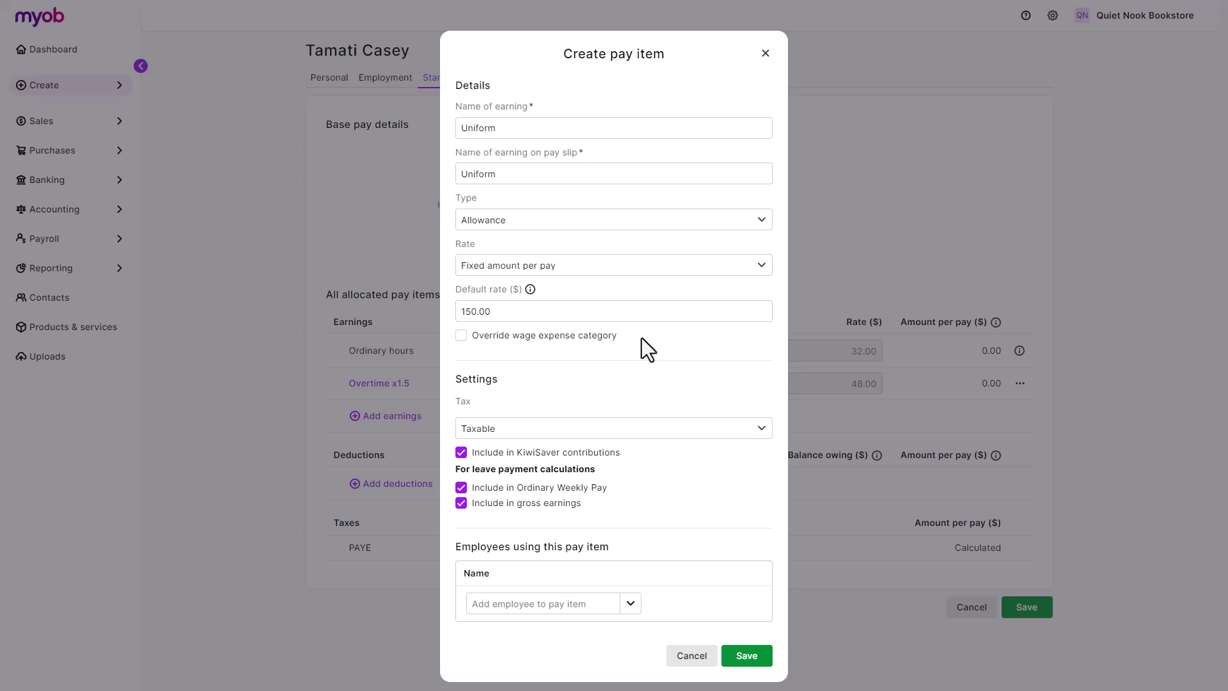
# - Override the Uniform item's wage expense category with 6-4300 Uniform allowance and keep its tax setting as Taxable
pyautogui.click(561, 336)
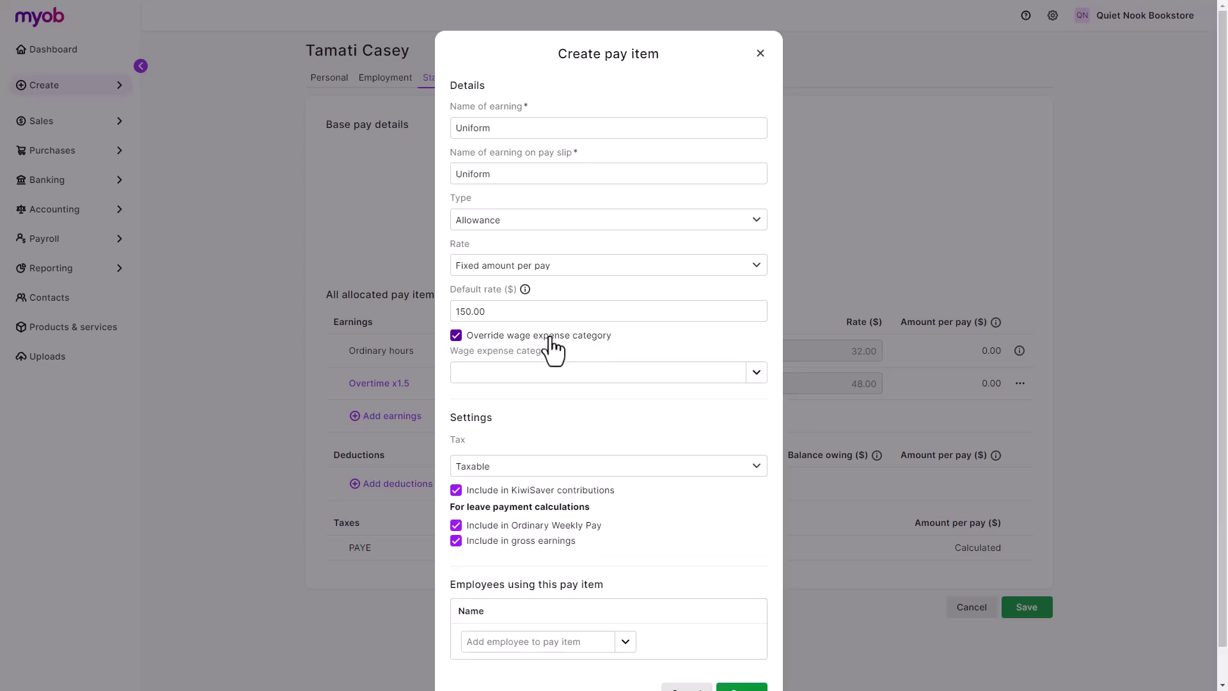
pyautogui.click(557, 371)
pyautogui.write('unifo')
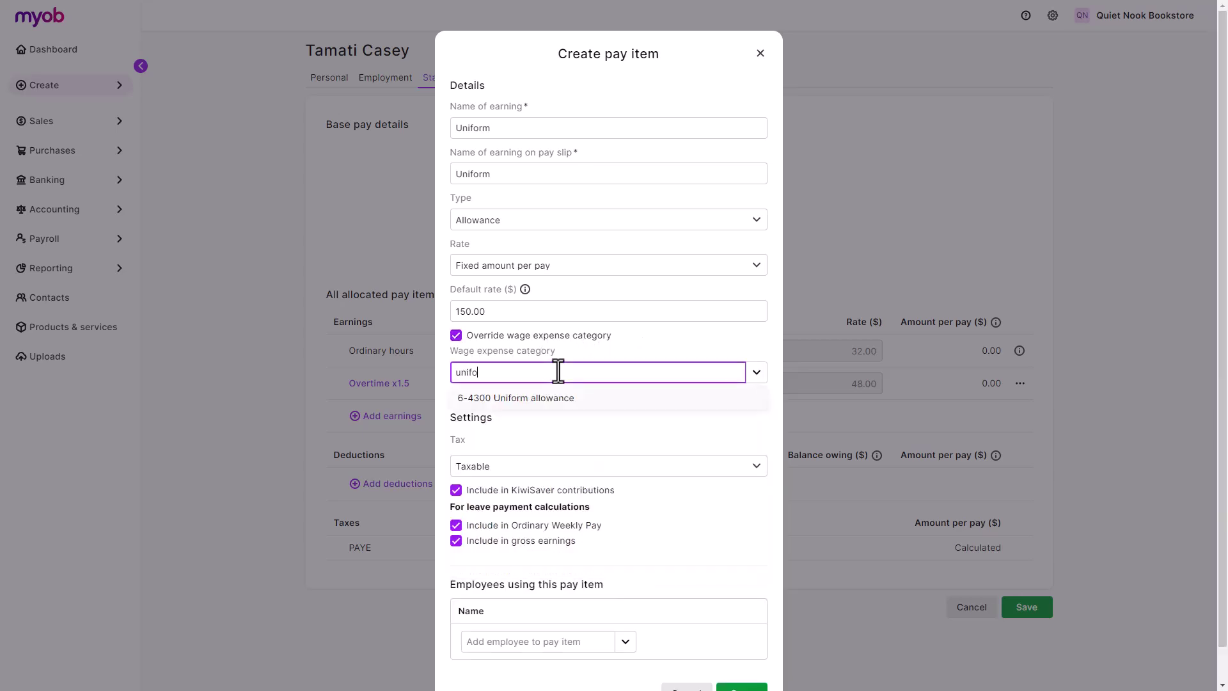
pyautogui.write('rm')
pyautogui.click(577, 397)
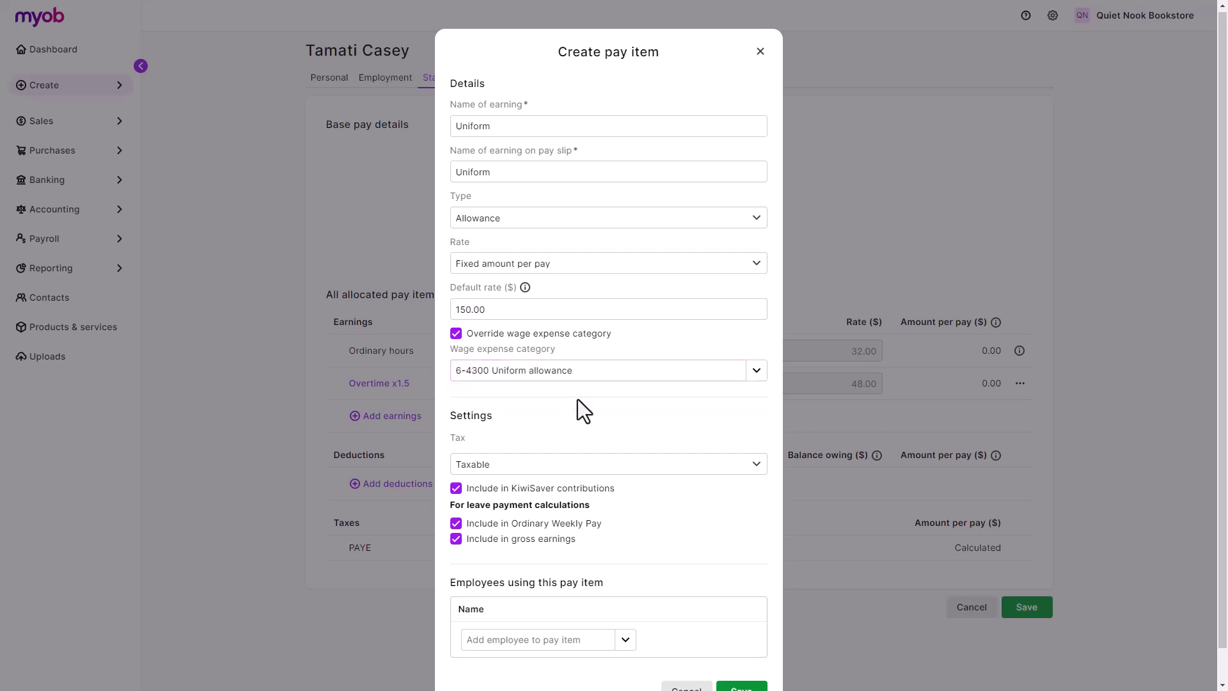
pyautogui.click(633, 466)
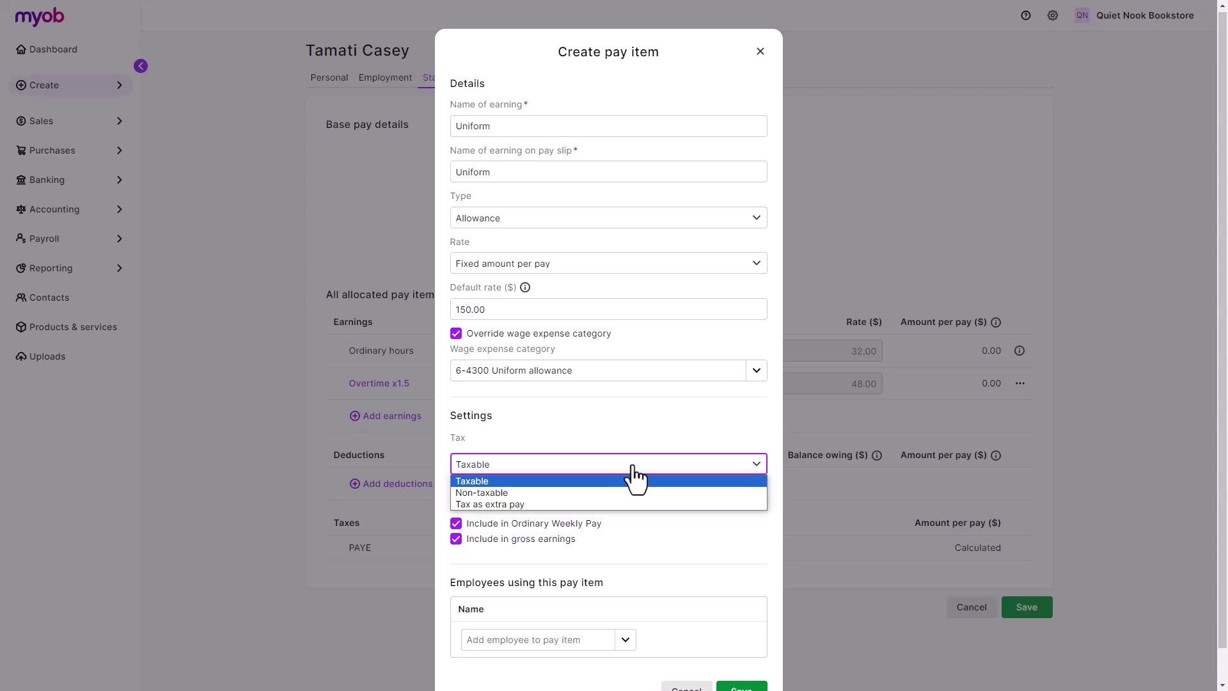
pyautogui.click(632, 466)
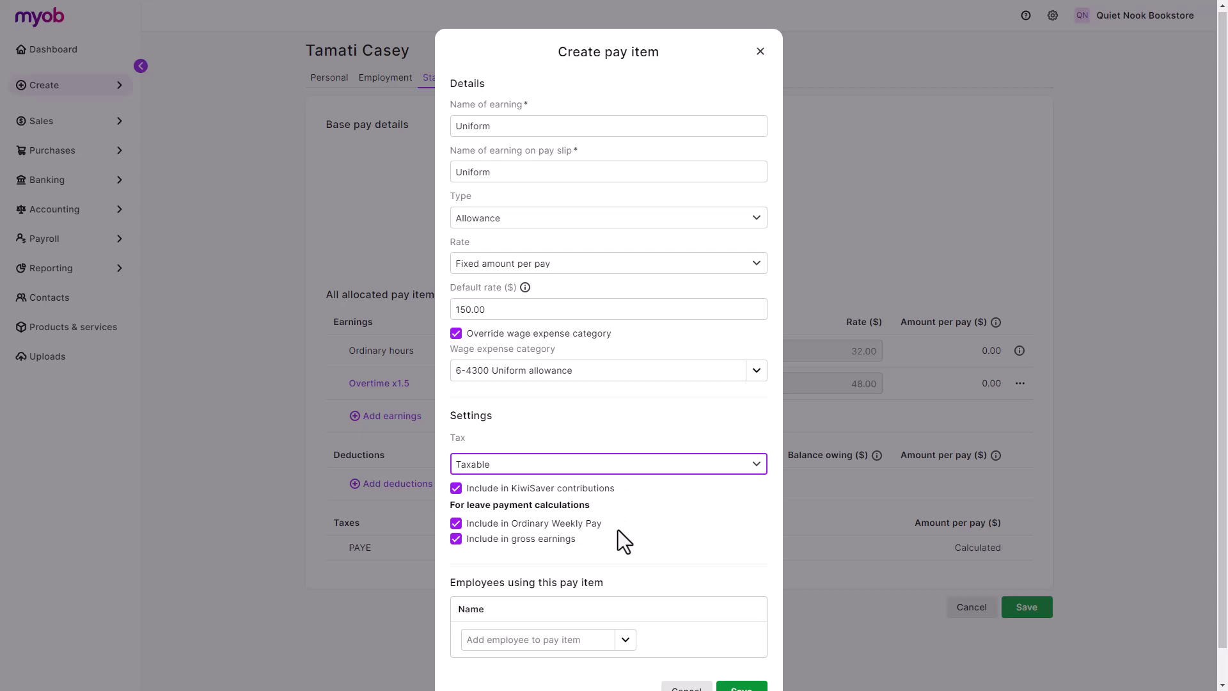
# - Assign the employee whose record is open to the Uniform pay item and save it
pyautogui.click(625, 639)
pyautogui.click(623, 619)
pyautogui.scroll(-3, 623, 621)
pyautogui.click(740, 654)
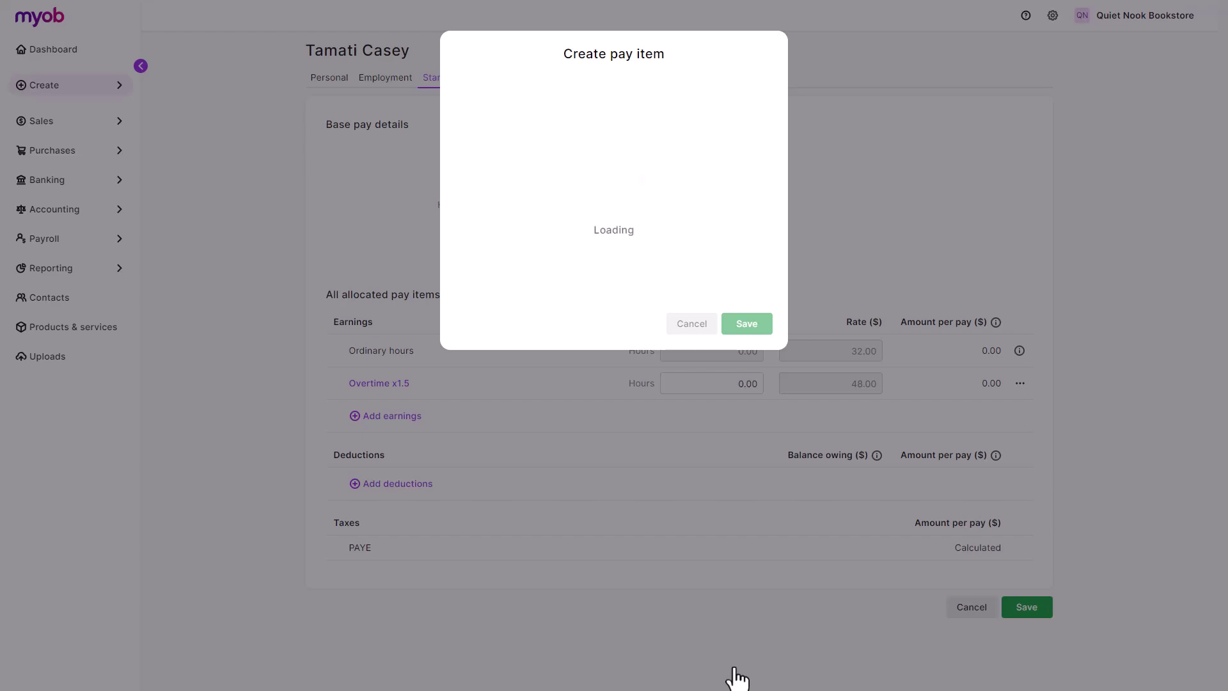
pyautogui.scroll(-1, 703, 646)
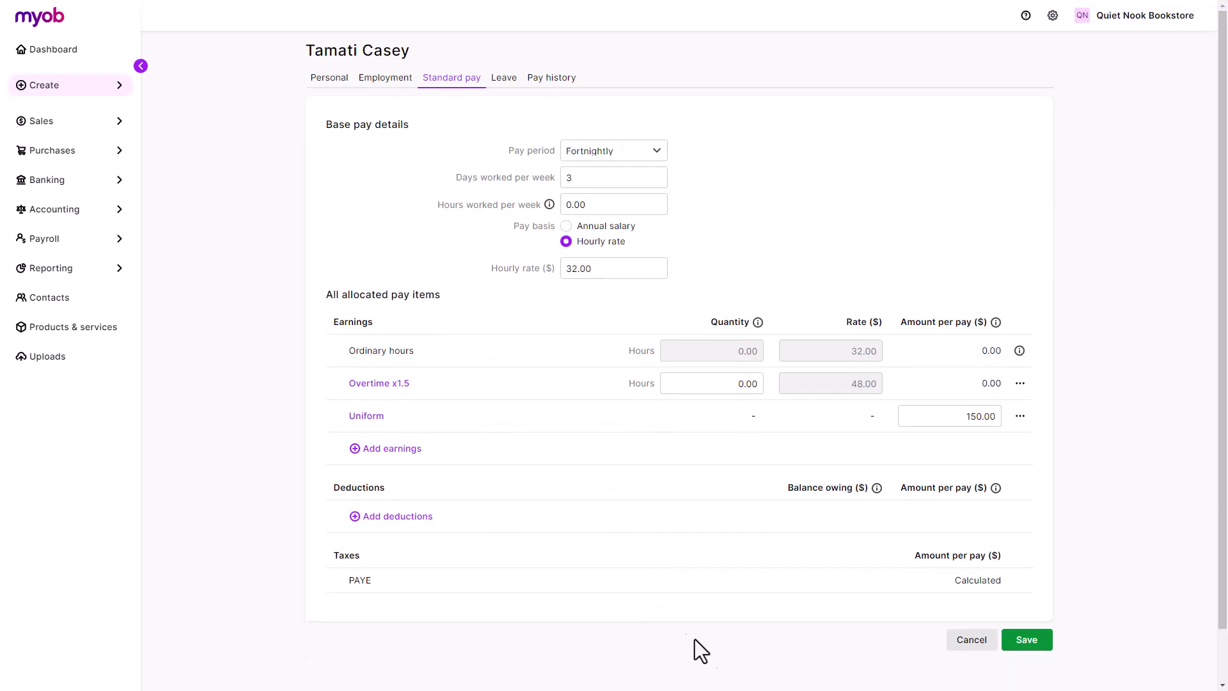
# - Start a new deduction pay item with "Social club" as both its name and its pay slip name
pyautogui.click(414, 517)
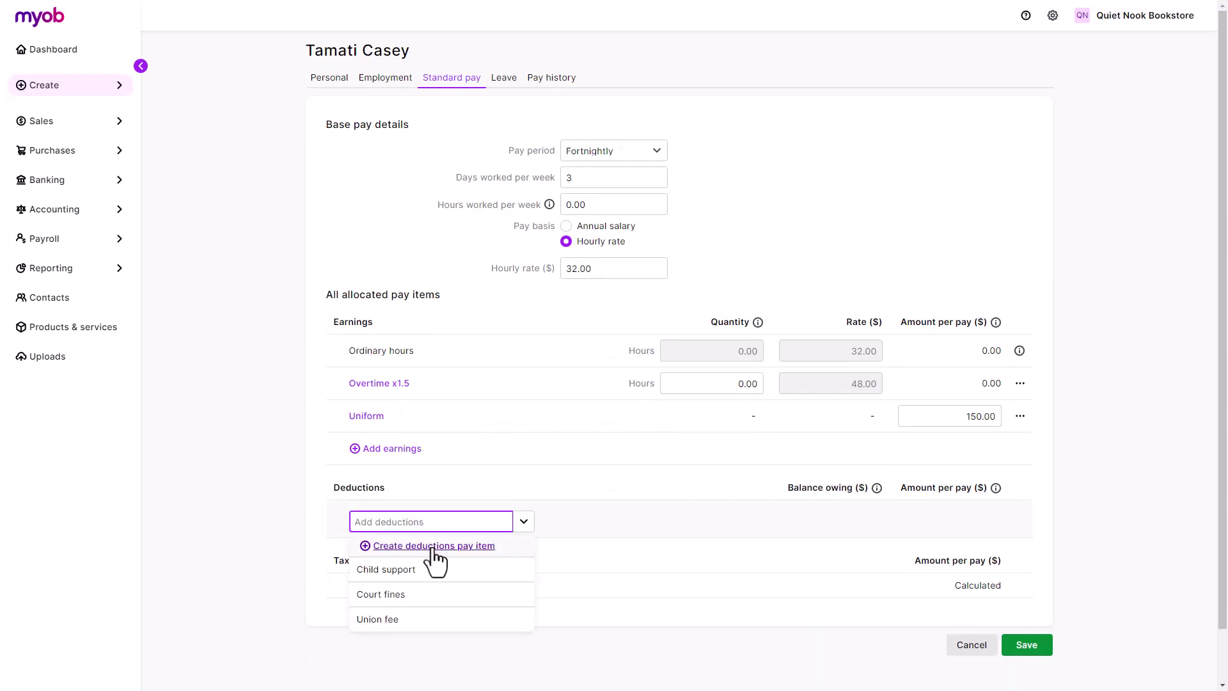
pyautogui.click(433, 545)
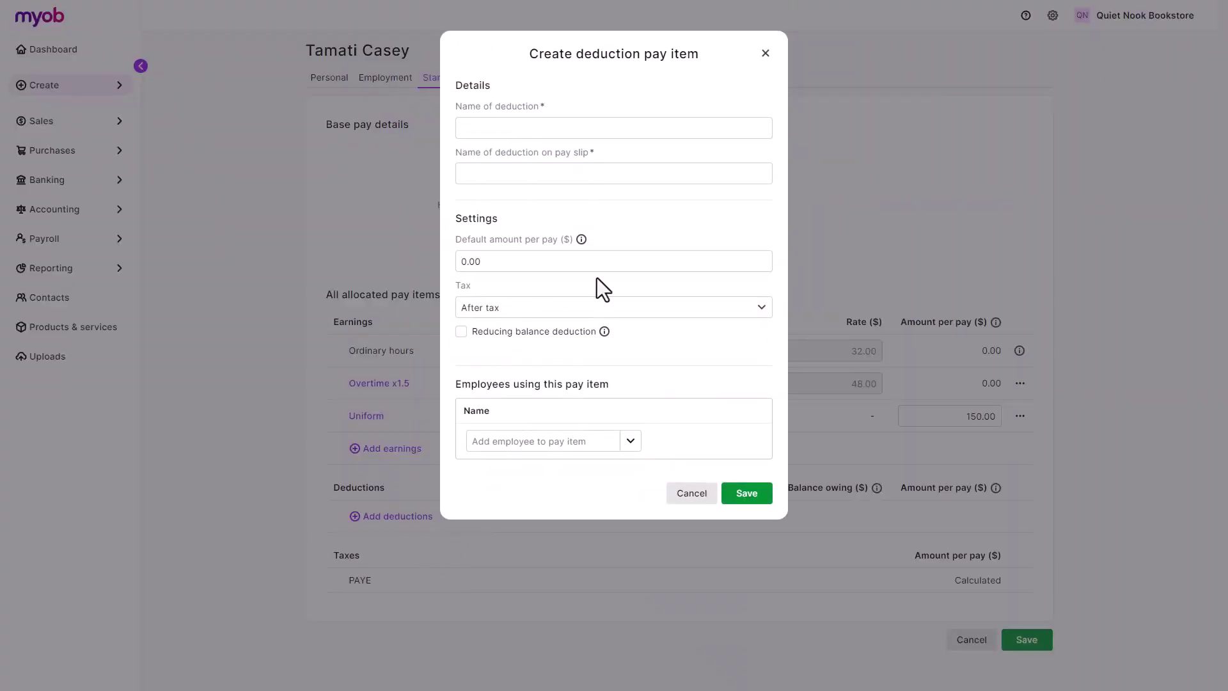
pyautogui.click(661, 128)
pyautogui.write('Social club')
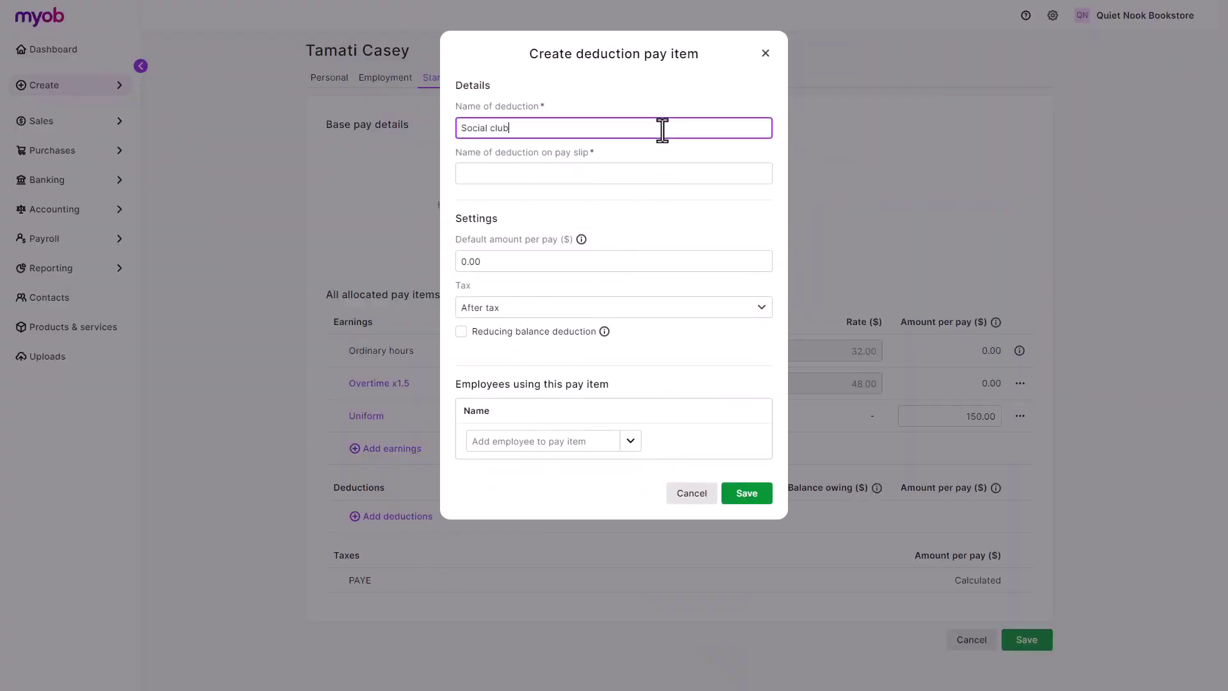
pyautogui.click(664, 171)
pyautogui.write('Social club')
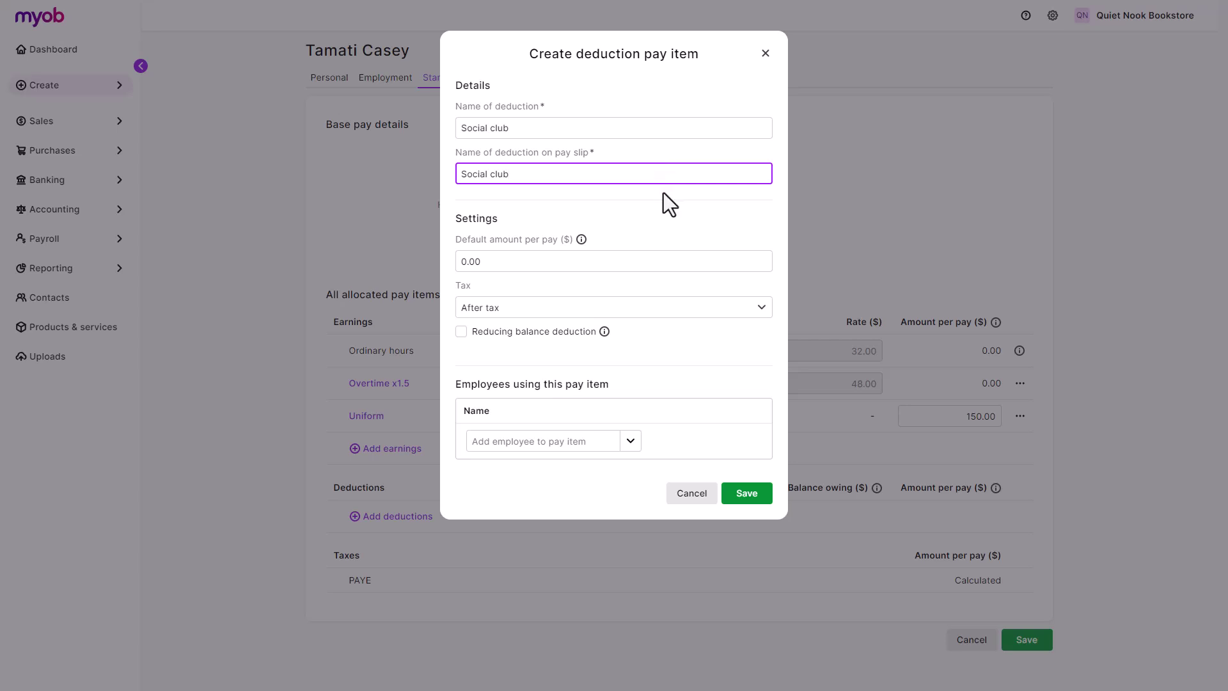
# - Set the Social club deduction's default amount per pay to $20 and keep its tax setting as After tax
pyautogui.click(658, 262)
pyautogui.write('20')
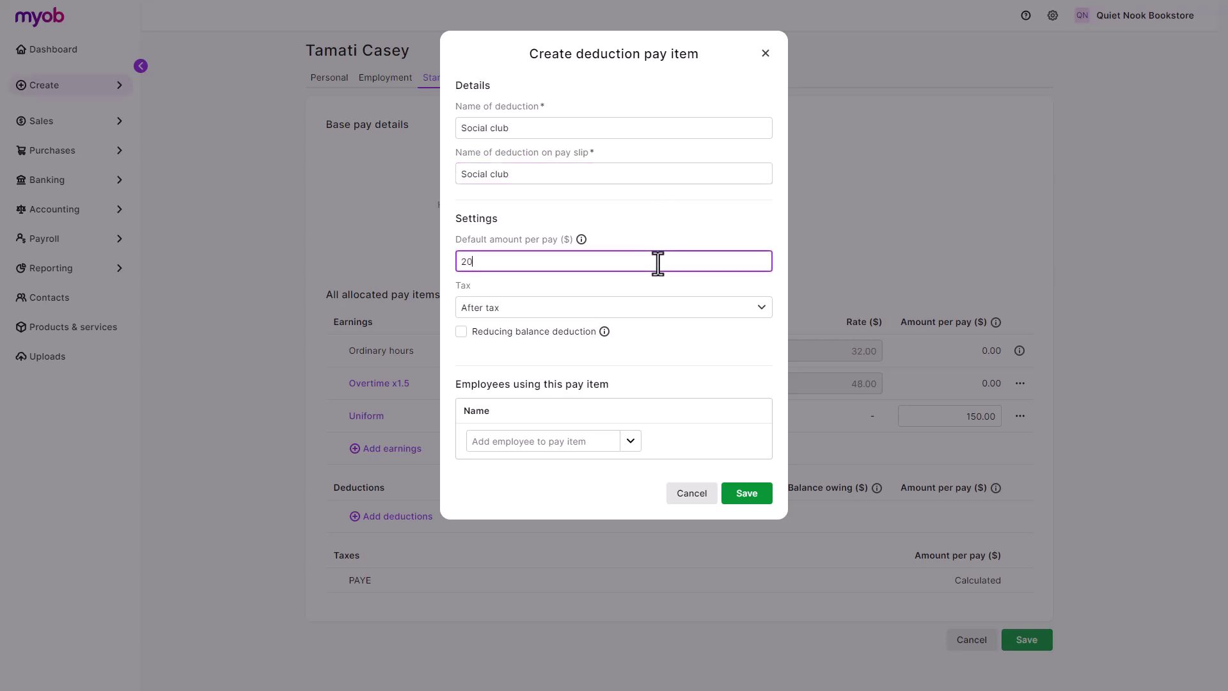
pyautogui.click(664, 308)
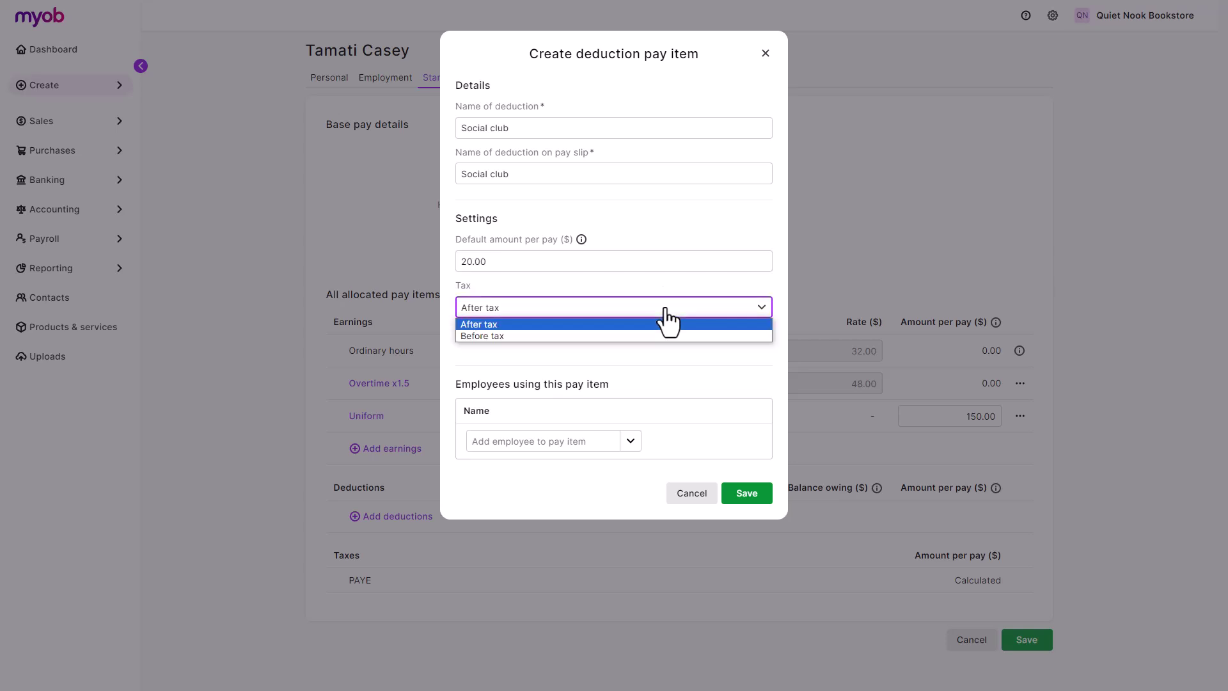
pyautogui.click(665, 310)
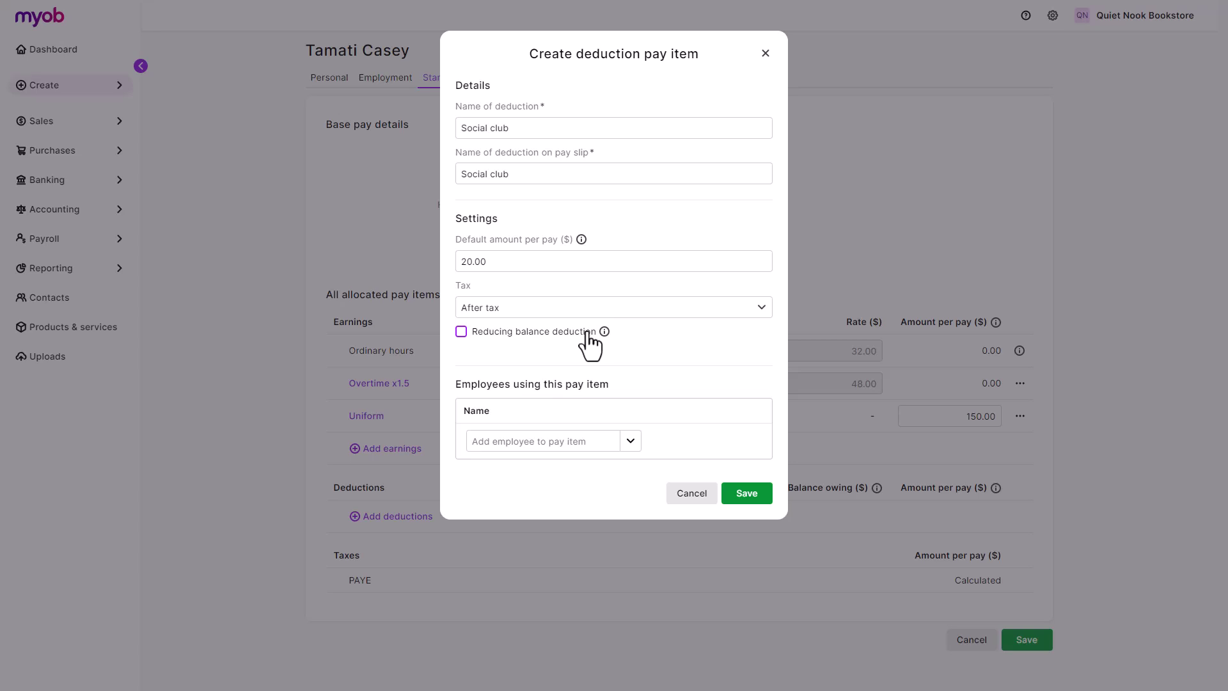
# - Assign the employee whose record is open to the Social club deduction and save it
pyautogui.click(628, 441)
pyautogui.click(596, 490)
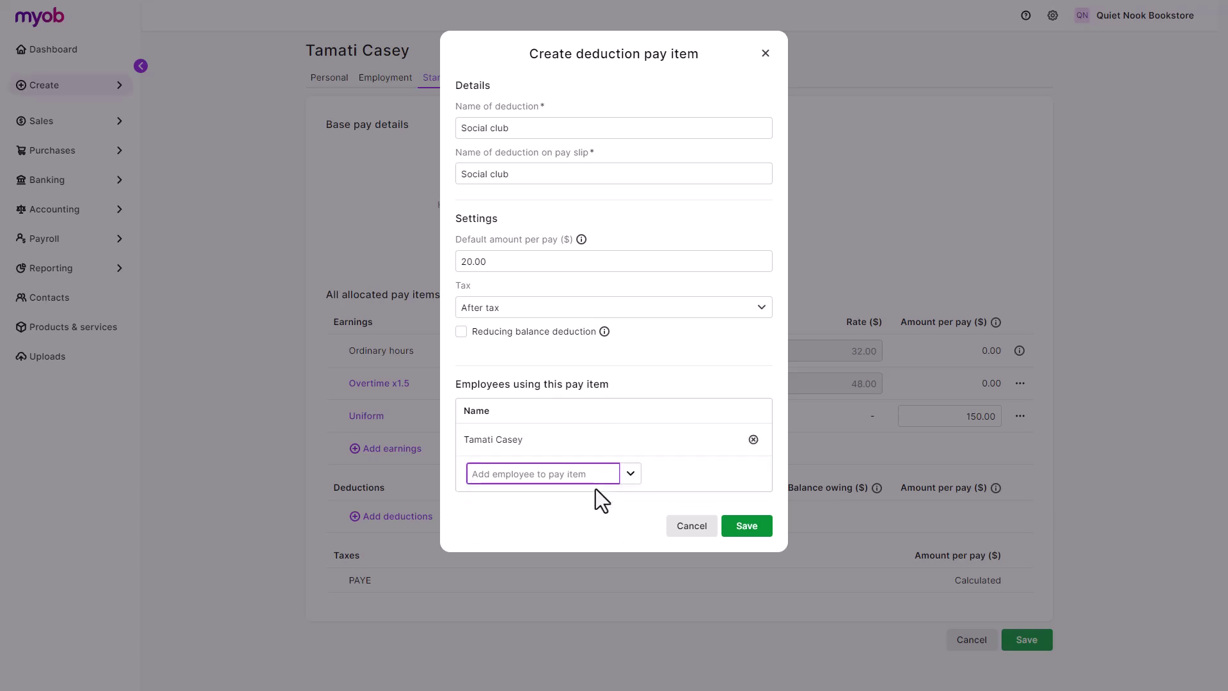
pyautogui.click(744, 534)
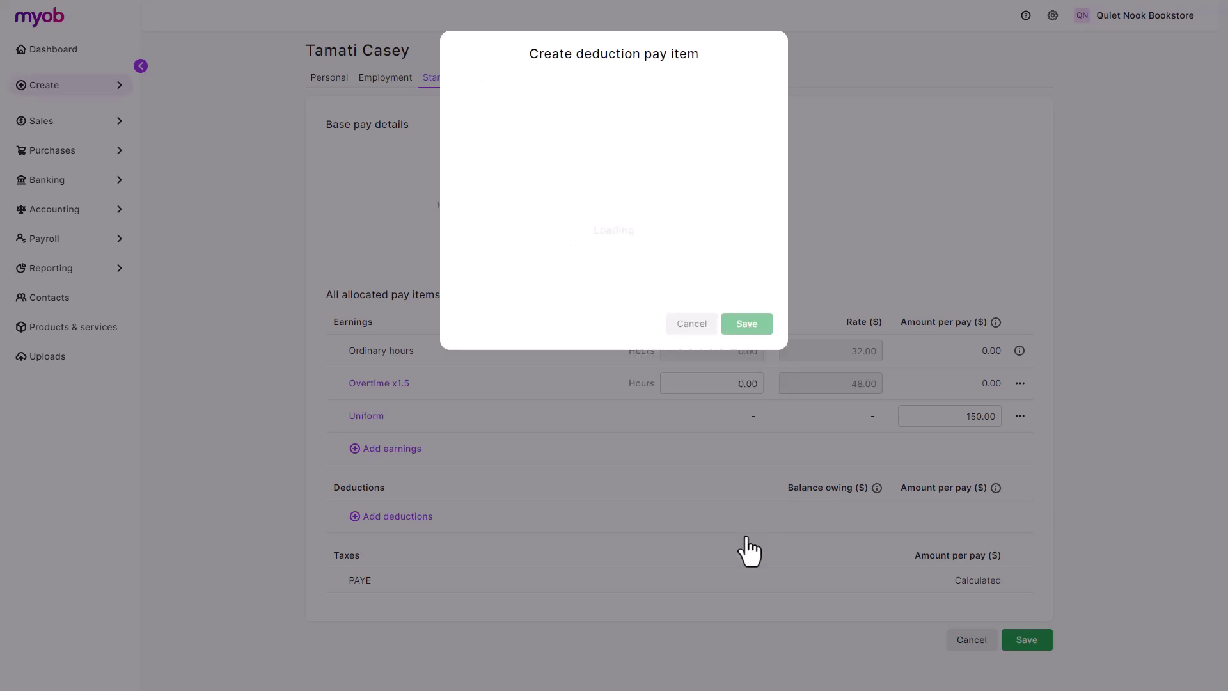